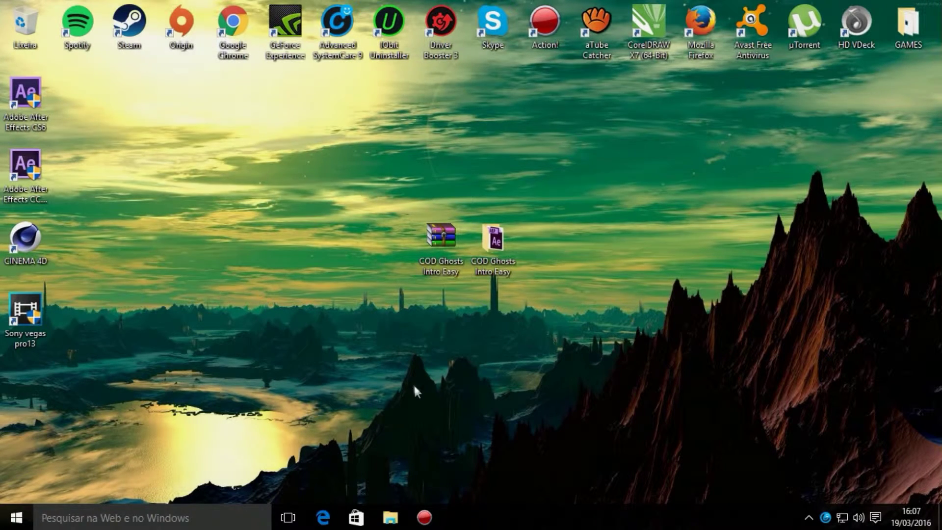
Step: Extract the COD Ghosts Intro Easy archive onto the desktop and open its folder
{"action": "right_click", "coordinate": [427, 222]}
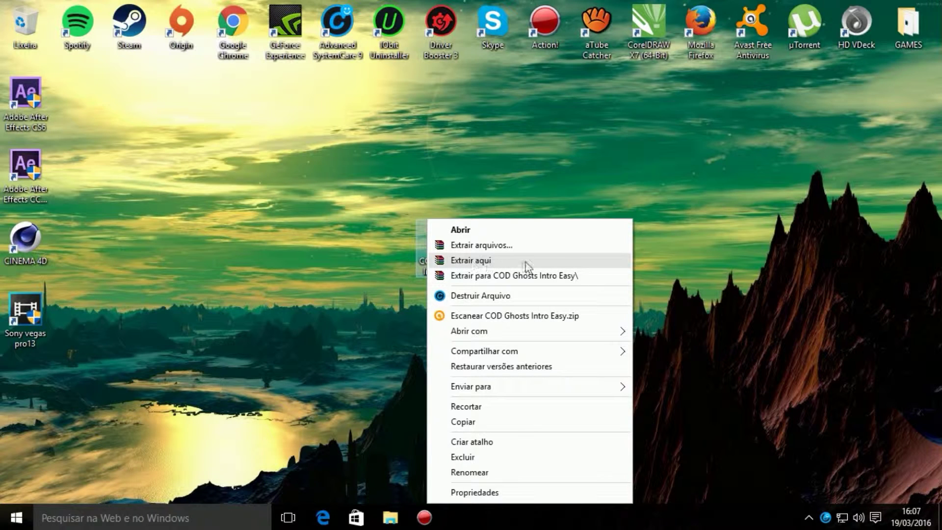
{"action": "left_click", "coordinate": [458, 261]}
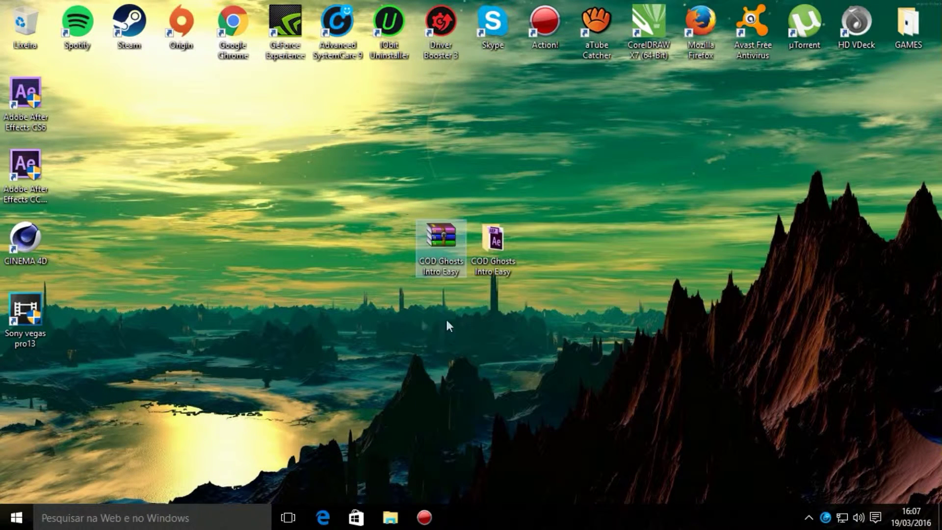
{"action": "double_click", "coordinate": [490, 239]}
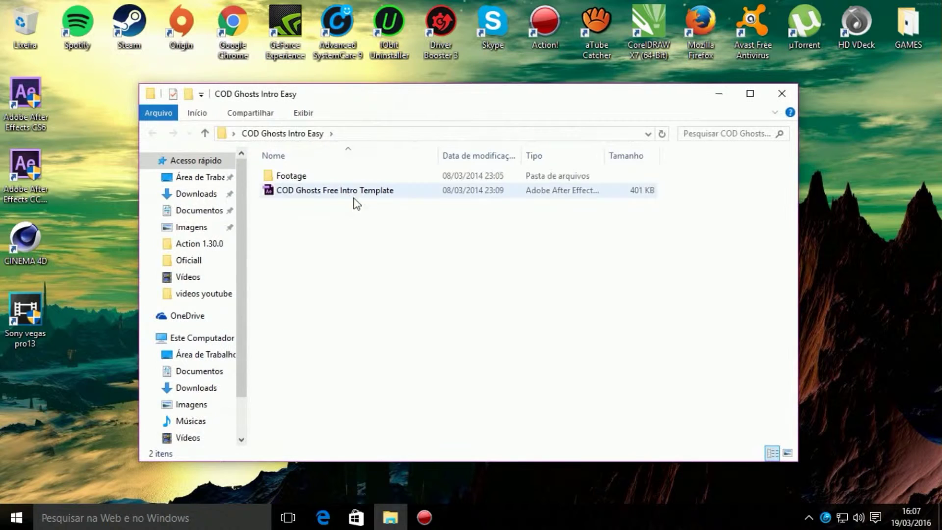
Step: Open COD Ghosts Free Intro Template with Adobe After Effects CS6, allowing the launch
{"action": "left_click", "coordinate": [324, 192]}
{"action": "right_click", "coordinate": [324, 192]}
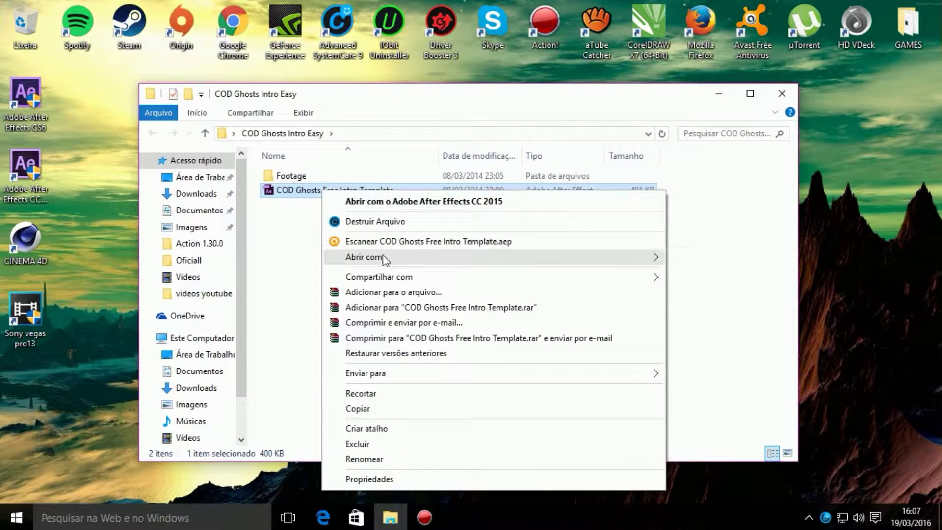
{"action": "mouse_move", "coordinate": [545, 257]}
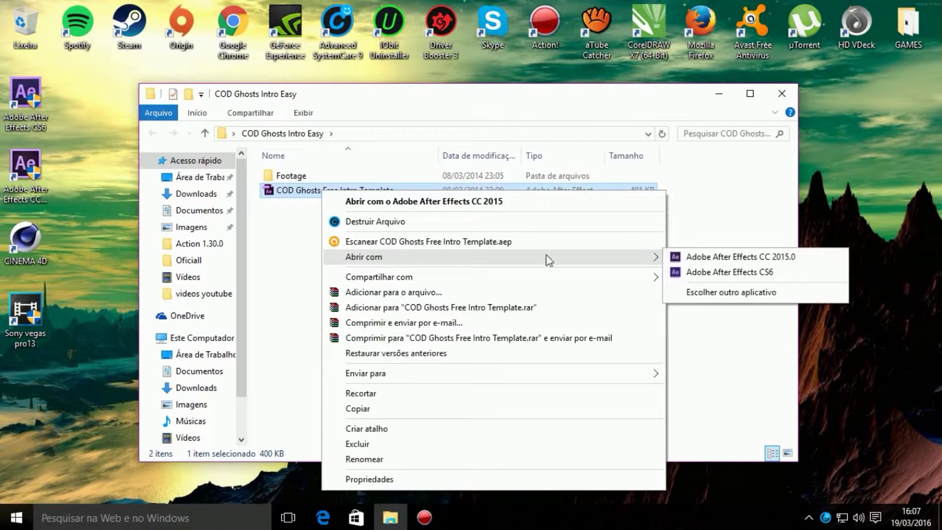
{"action": "left_click", "coordinate": [766, 276]}
{"action": "left_click", "coordinate": [531, 283]}
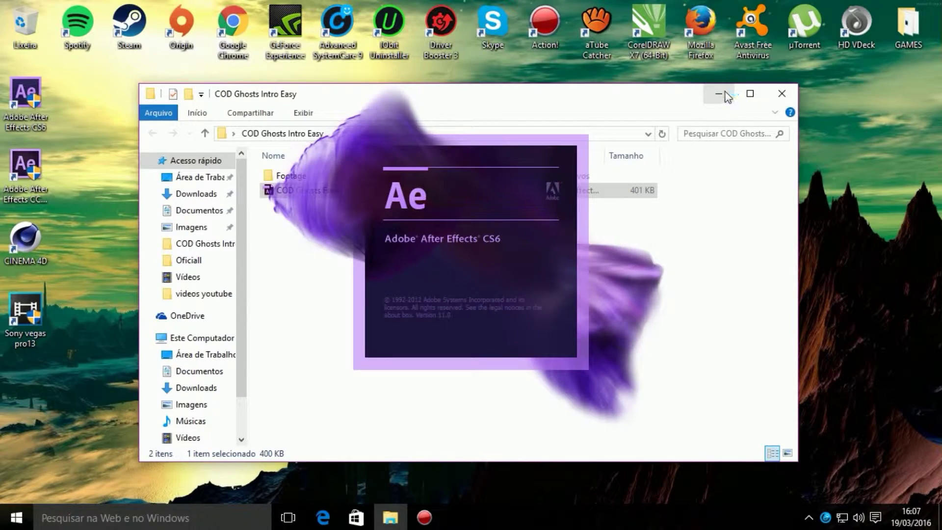
Step: Minimize Explorer and dismiss the QuickTime, missing-font and missing-file warnings
{"action": "left_click", "coordinate": [726, 93]}
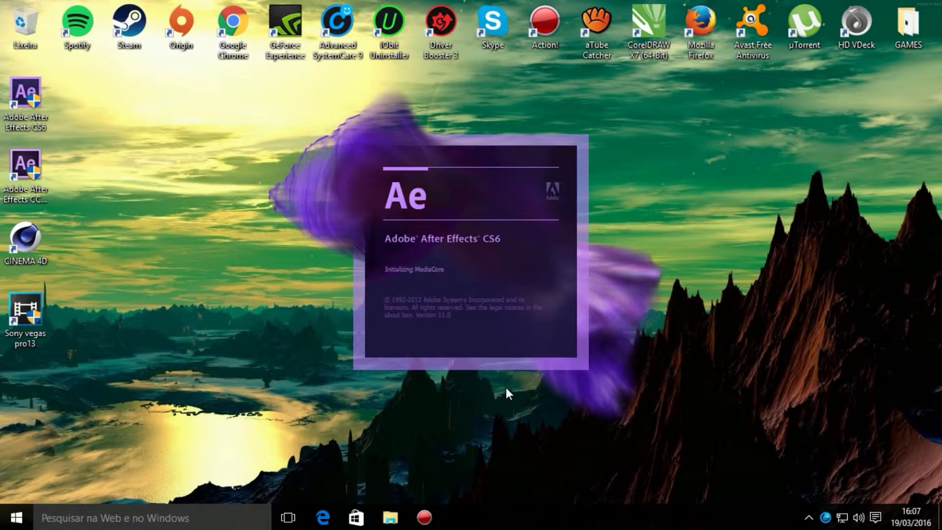
{"action": "left_click", "coordinate": [577, 308]}
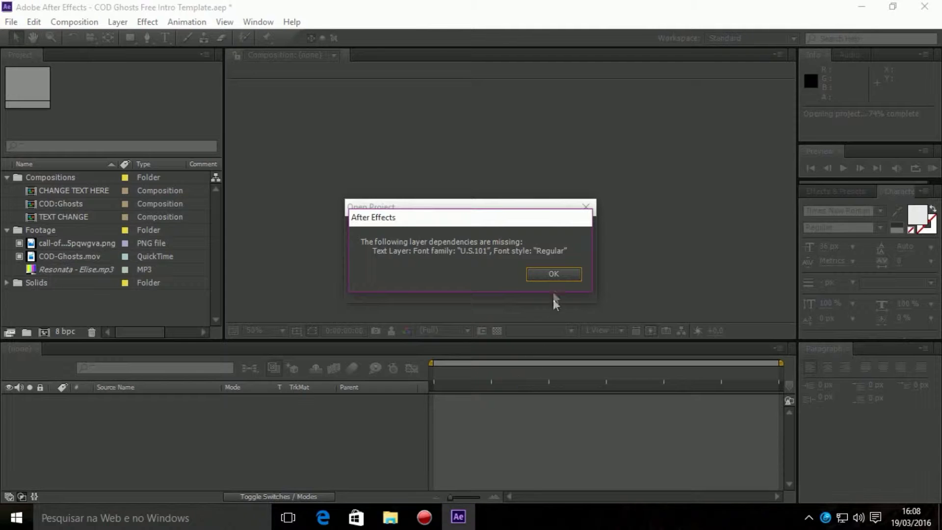
{"action": "left_click", "coordinate": [549, 275]}
{"action": "left_click", "coordinate": [597, 275]}
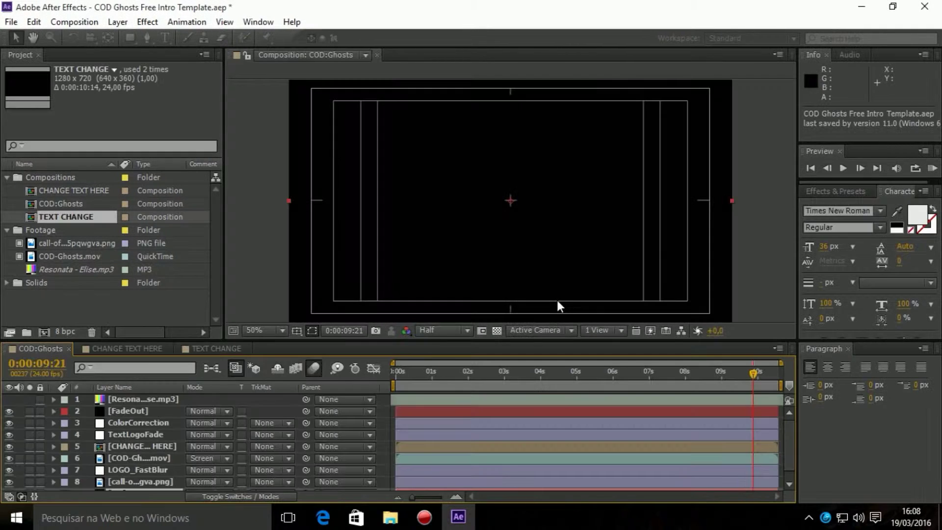
Step: Scrub the COD:Ghosts timeline through the opening smoke and the skull reveal
{"action": "left_click", "coordinate": [411, 372]}
{"action": "left_click_drag", "start_coordinate": [441, 376], "coordinate": [695, 374]}
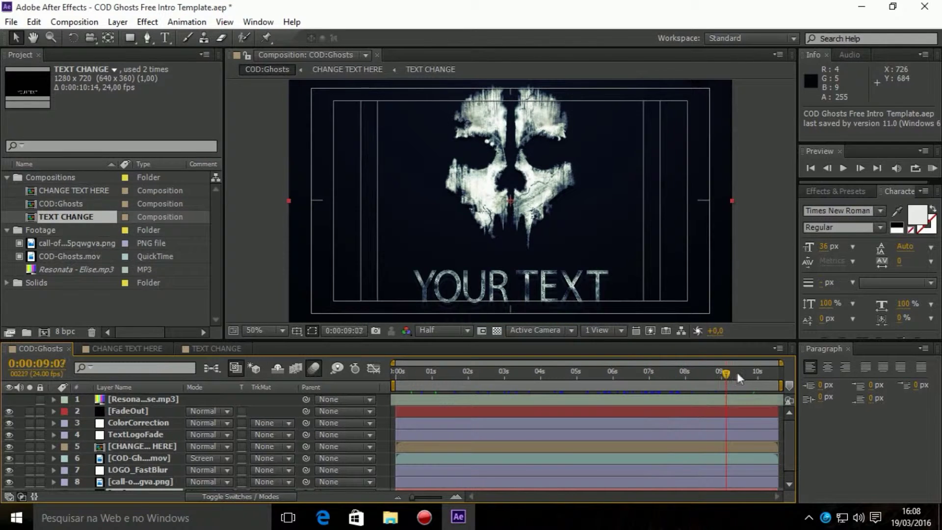
{"action": "left_click_drag", "start_coordinate": [735, 373], "coordinate": [696, 377]}
{"action": "left_click_drag", "start_coordinate": [631, 372], "coordinate": [532, 369]}
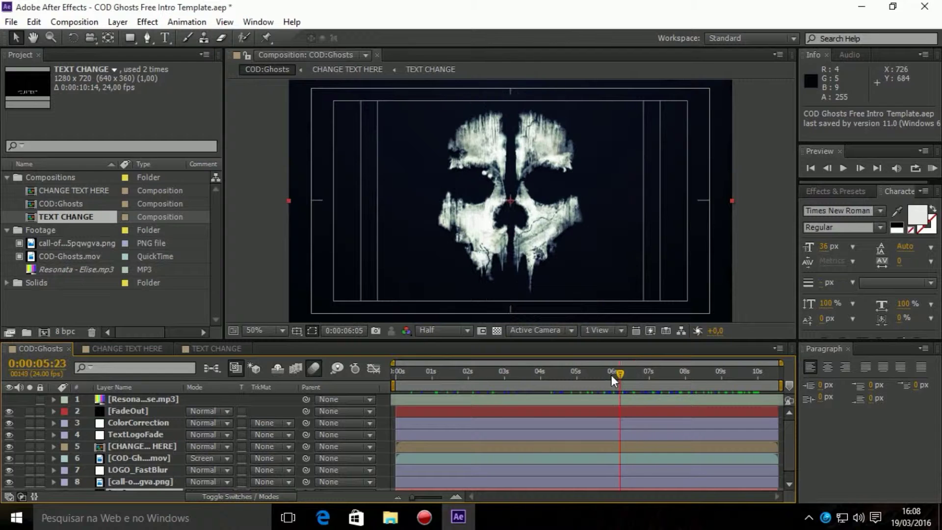
{"action": "left_click_drag", "start_coordinate": [535, 375], "coordinate": [687, 373]}
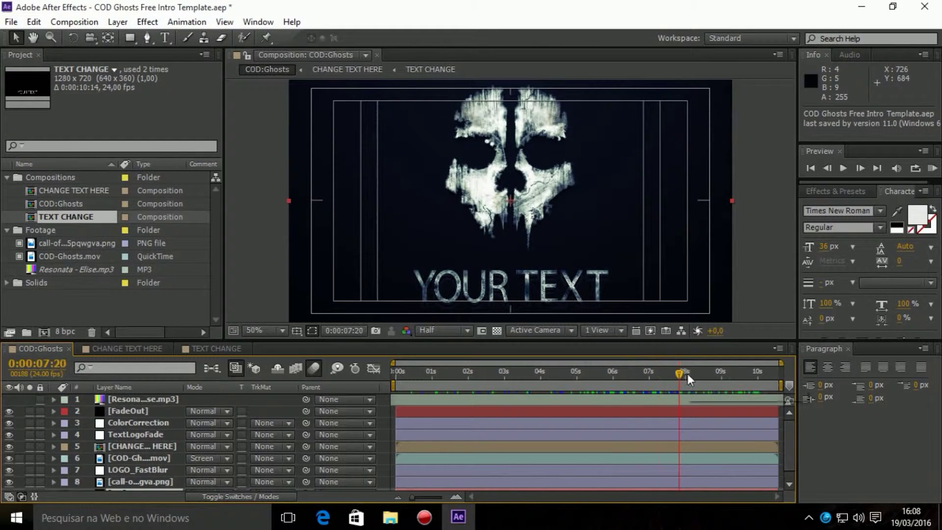
Step: Settle at 0:00:06:16 on the skull-and-title frame, then open the TEXT CHANGE composition
{"action": "left_click", "coordinate": [654, 372]}
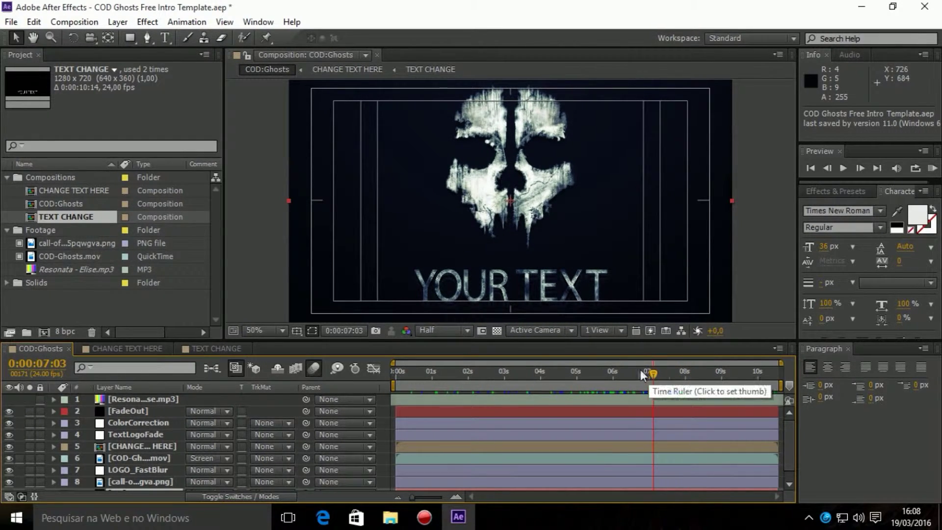
{"action": "left_click", "coordinate": [637, 372]}
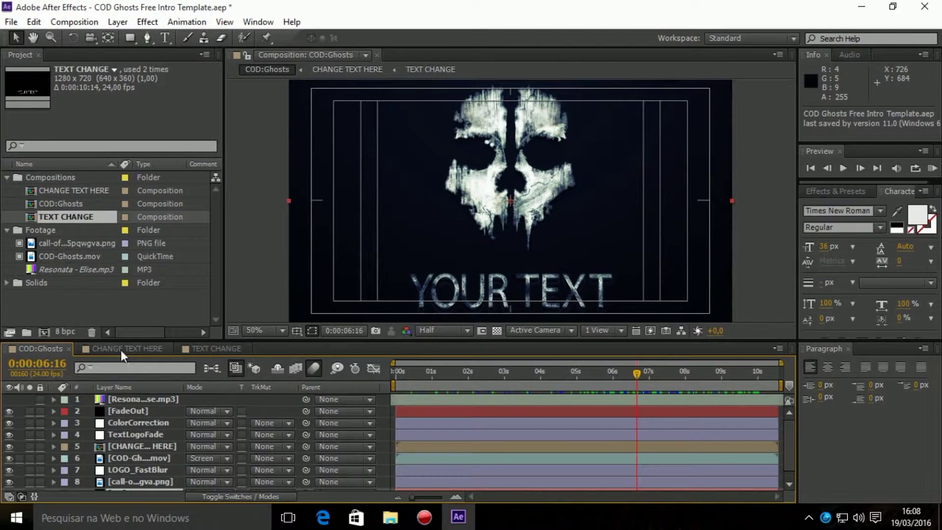
{"action": "left_click", "coordinate": [201, 349]}
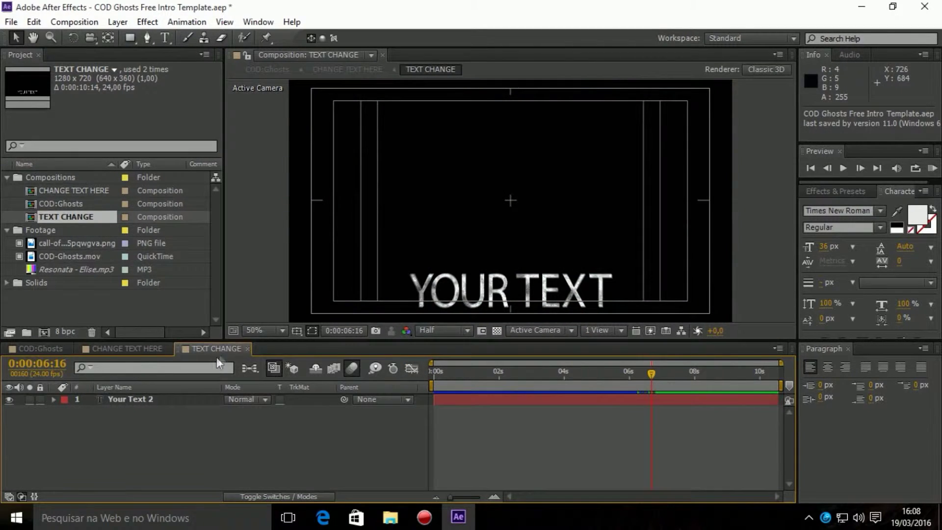
Step: Retype the Your Text 2 layer's YOUR TEXT title as CINEWAY, then return to COD:Ghosts
{"action": "left_click", "coordinate": [150, 399]}
{"action": "double_click", "coordinate": [150, 399]}
{"action": "key", "text": "BackSpace"}
{"action": "type", "text": "CINEWA"}
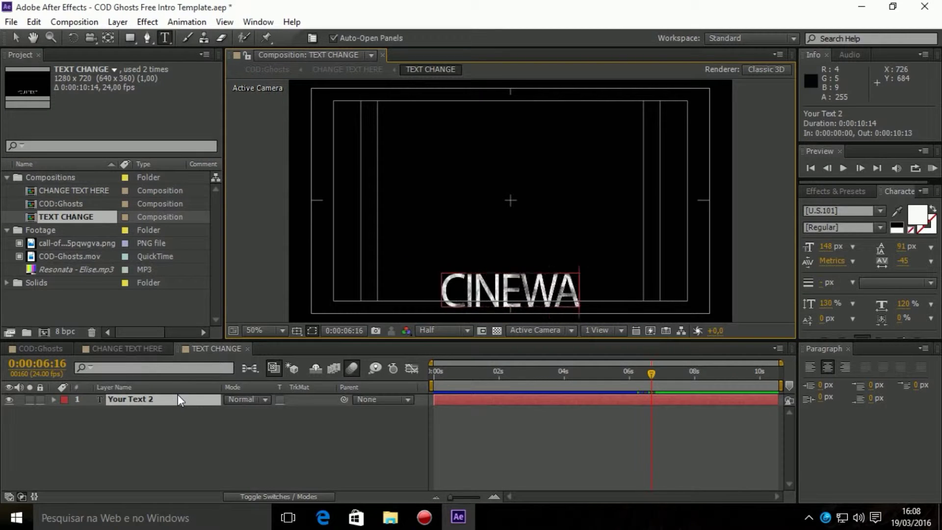
{"action": "type", "text": "Y"}
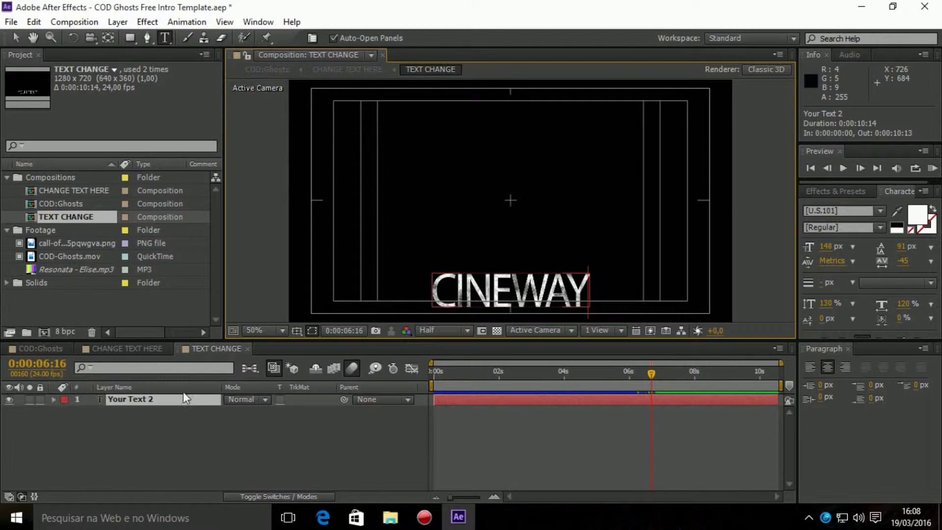
{"action": "left_click", "coordinate": [50, 349]}
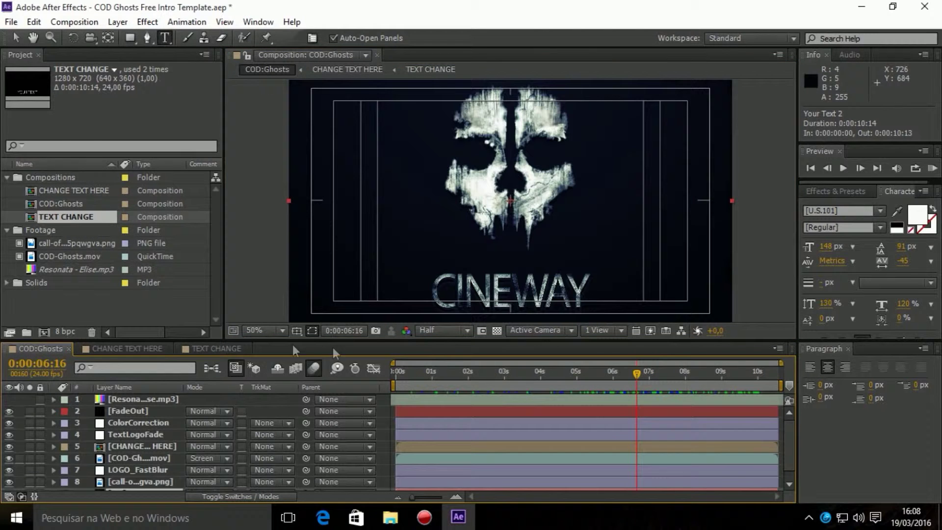
Step: Scrub to check the CINEWAY title and start a realtime preview of the intro
{"action": "mouse_move", "coordinate": [634, 375]}
{"action": "left_mouse_down"}
{"action": "mouse_move", "coordinate": [588, 376]}
{"action": "mouse_move", "coordinate": [679, 367]}
{"action": "mouse_move", "coordinate": [665, 367]}
{"action": "left_mouse_up"}
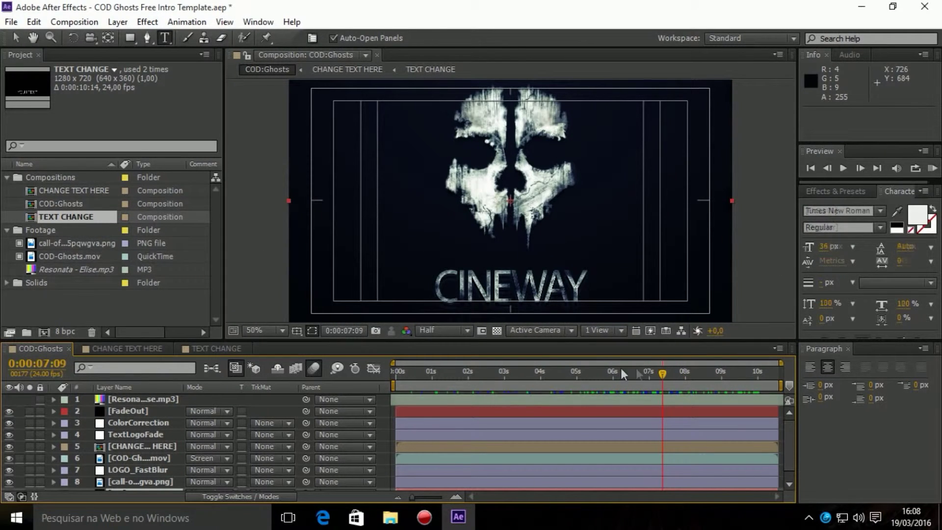
{"action": "left_click", "coordinate": [844, 167]}
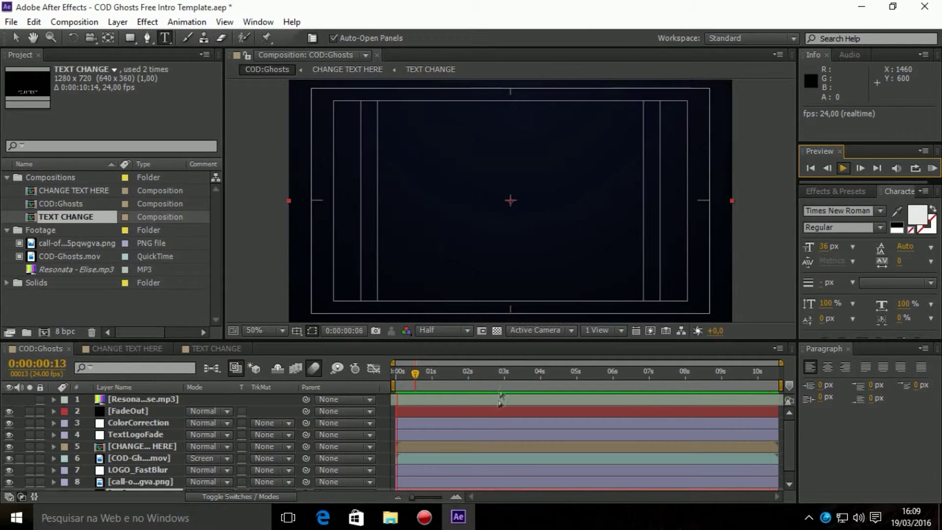
Step: Stop the preview and hold at 0:00:06:16 on the skull with CINEWAY beneath
{"action": "left_click", "coordinate": [845, 169]}
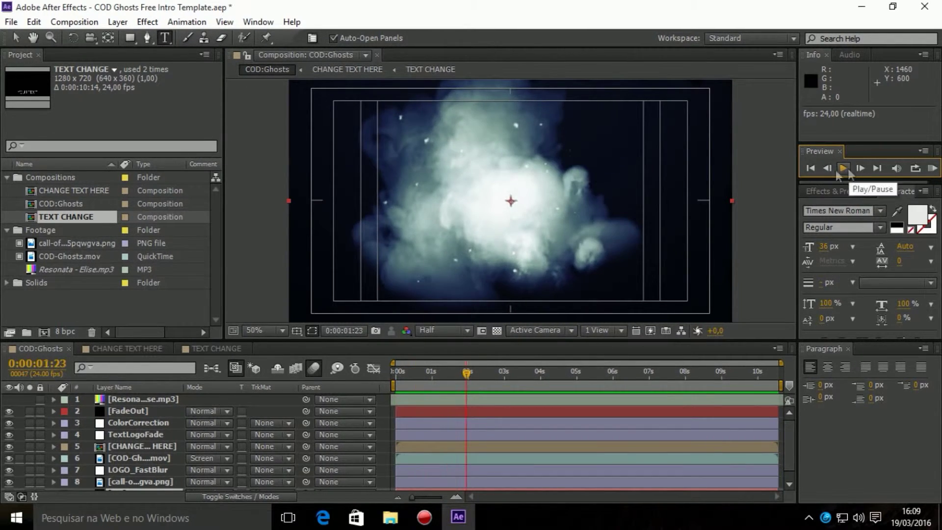
{"action": "left_click_drag", "start_coordinate": [579, 373], "coordinate": [636, 373]}
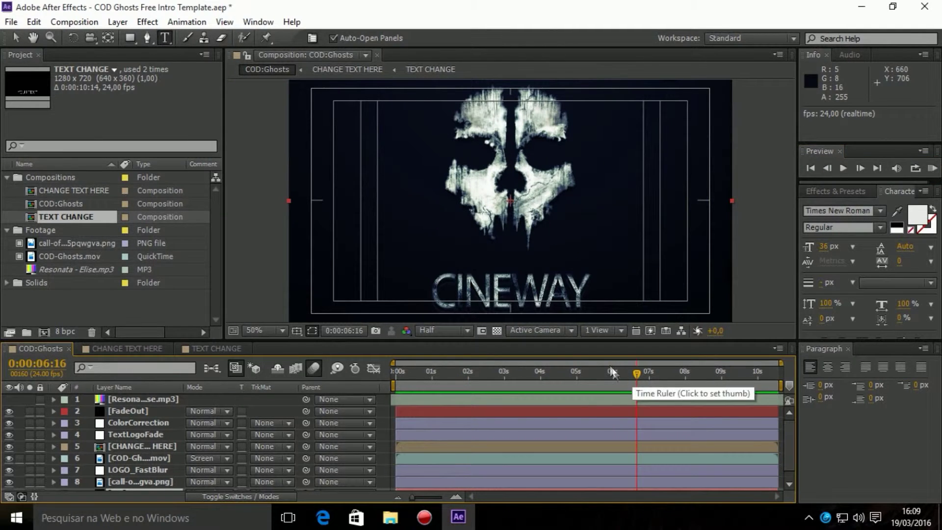
{"action": "left_click", "coordinate": [74, 23]}
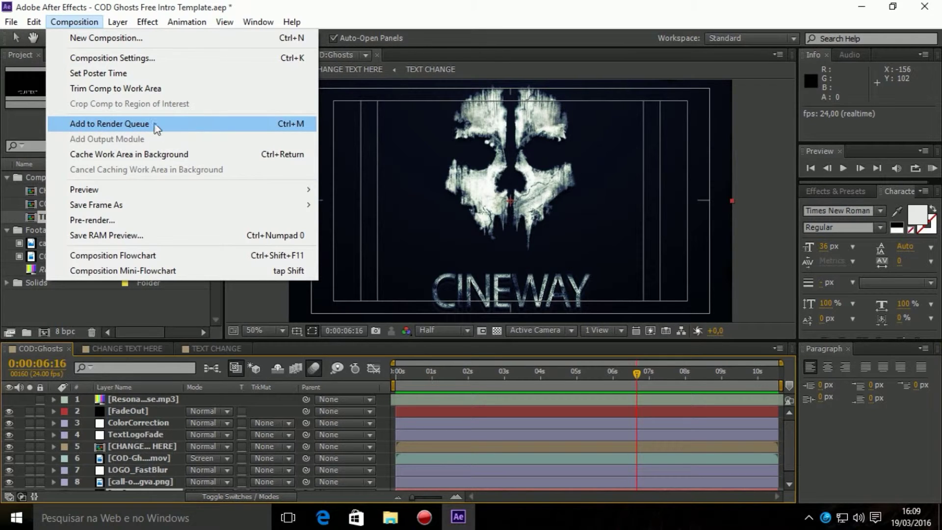
Step: Add COD:Ghosts to the Render Queue as item 3 and open its Render Settings
{"action": "left_click", "coordinate": [156, 126]}
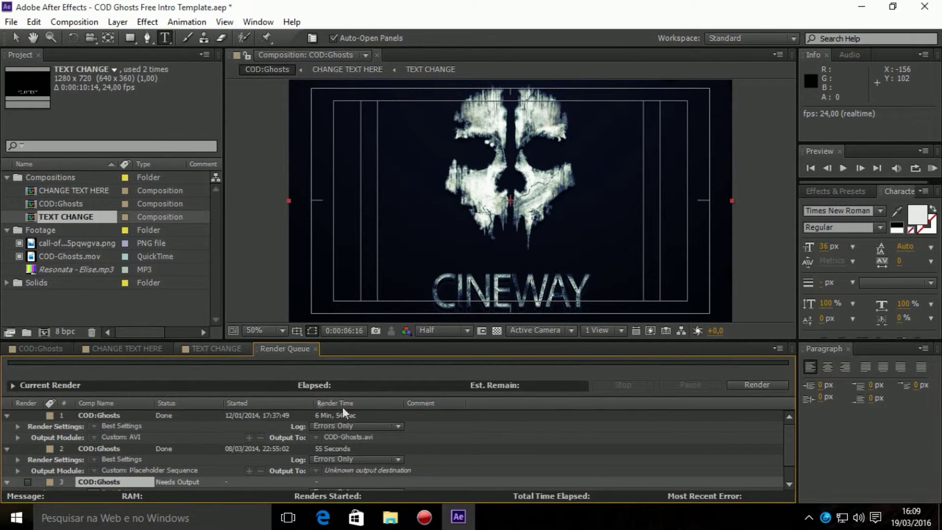
{"action": "scroll", "coordinate": [69, 428], "scroll_direction": "down", "scroll_amount": 1}
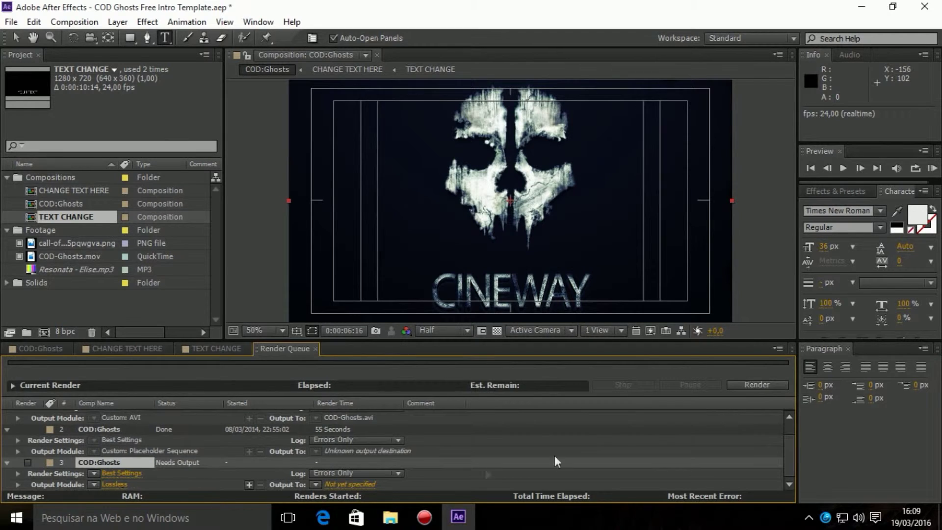
{"action": "left_click", "coordinate": [753, 383]}
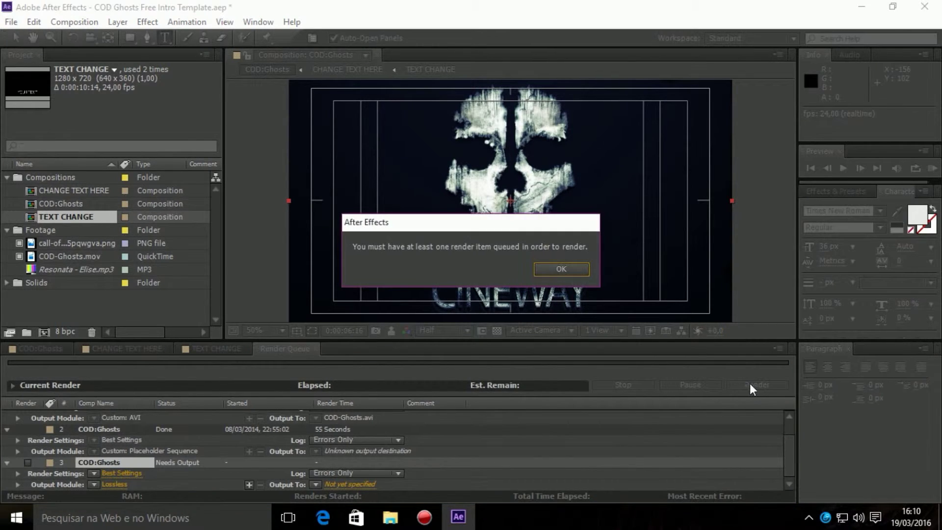
{"action": "left_click", "coordinate": [551, 268]}
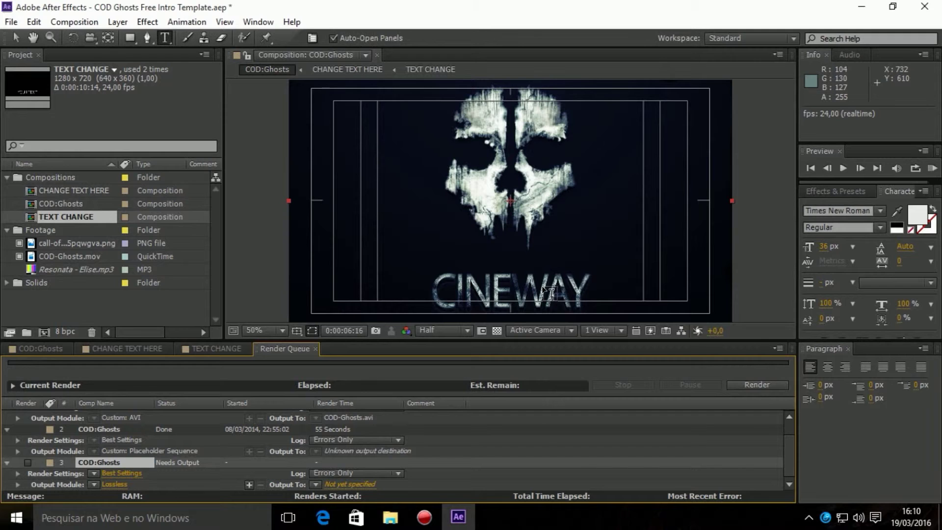
{"action": "left_click", "coordinate": [121, 473]}
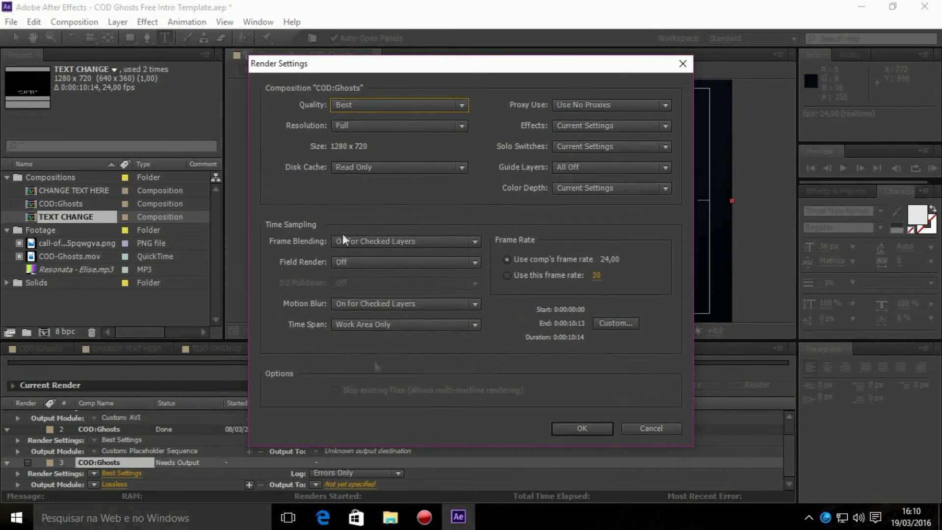
Step: Set item 3 to output AVI with audio, saved as COD-Ghosts template.avi
{"action": "left_click", "coordinate": [594, 430]}
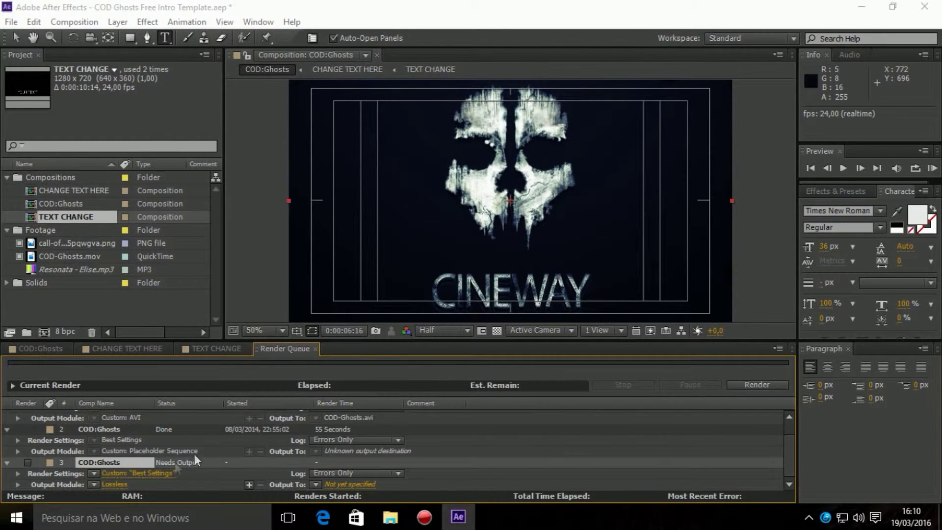
{"action": "left_click", "coordinate": [126, 483]}
{"action": "left_click", "coordinate": [293, 398]}
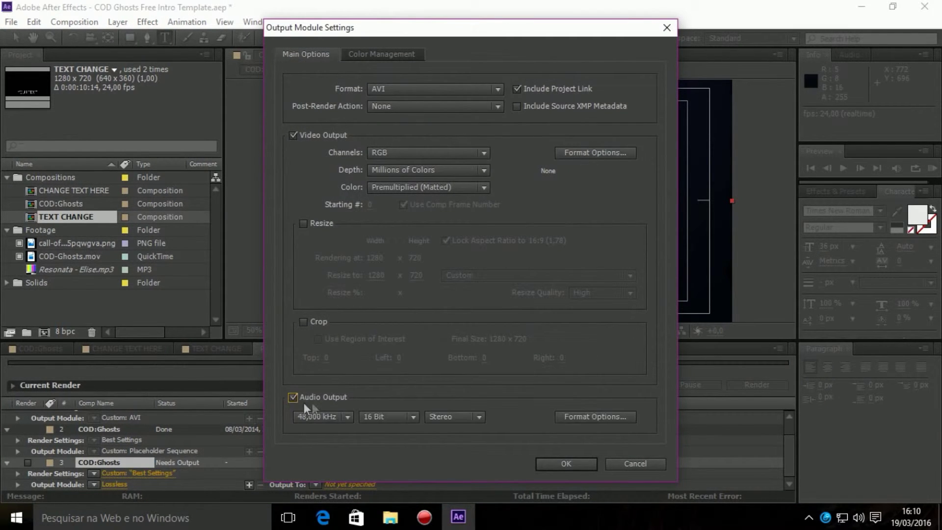
{"action": "left_click", "coordinate": [580, 462]}
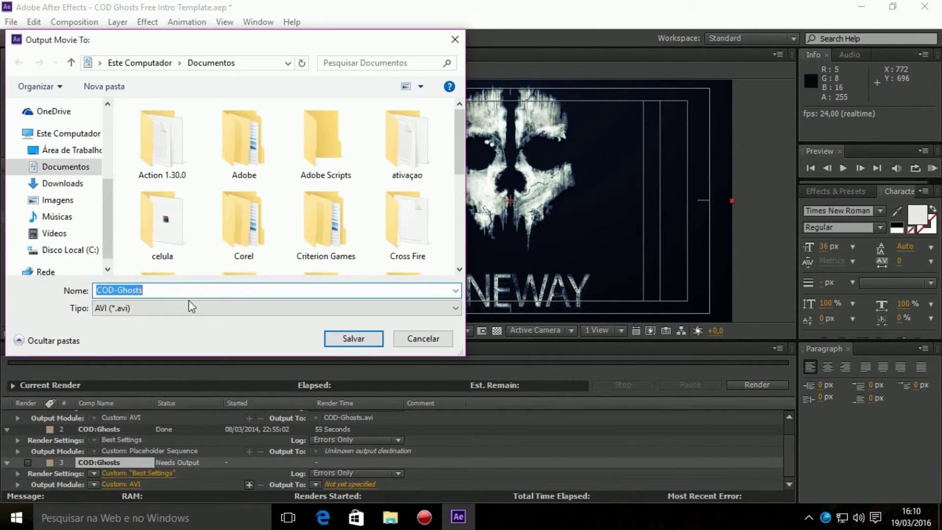
{"action": "left_click", "coordinate": [176, 289]}
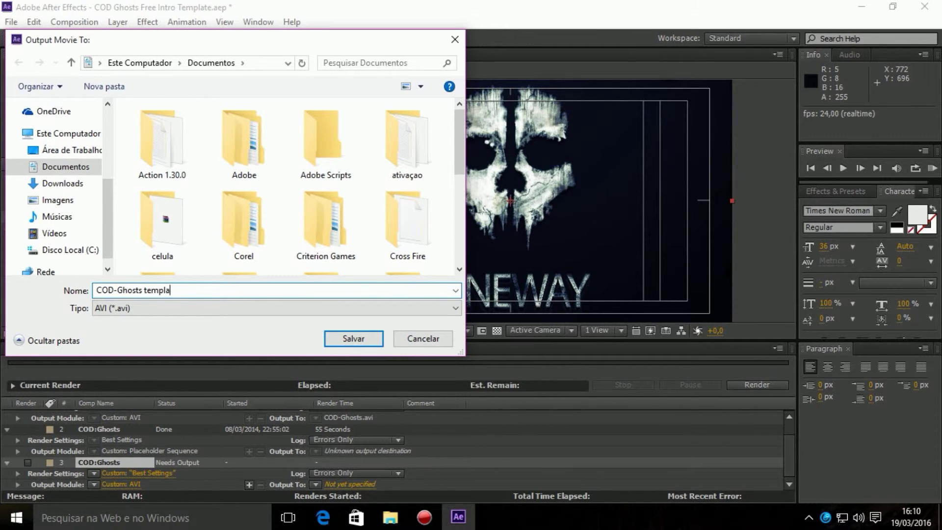
{"action": "left_click", "coordinate": [362, 339]}
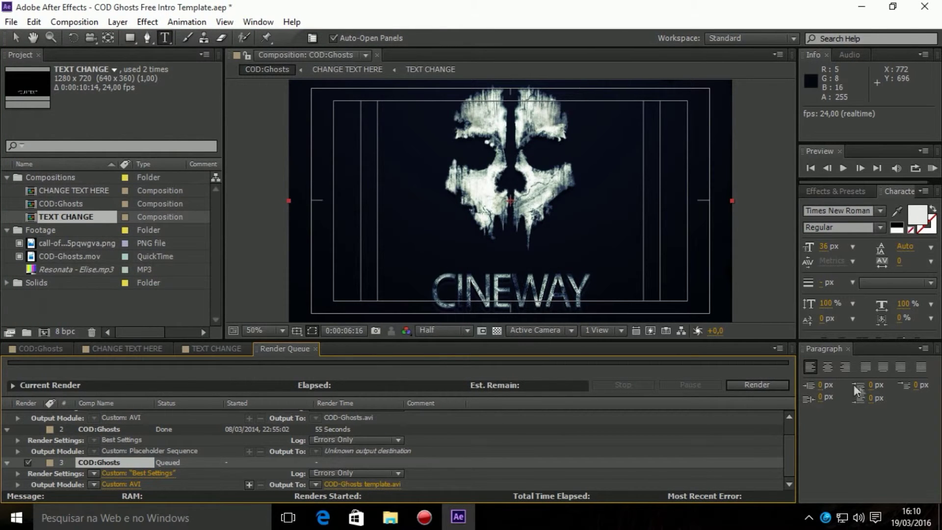
Step: Start rendering COD:Ghosts, continuing past the missing-footage warning
{"action": "left_click", "coordinate": [774, 389]}
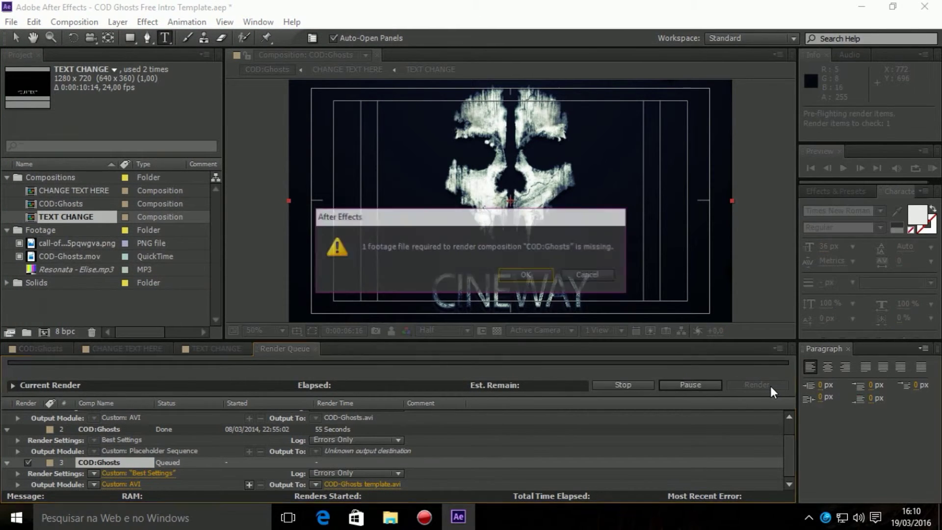
{"action": "left_click", "coordinate": [519, 283]}
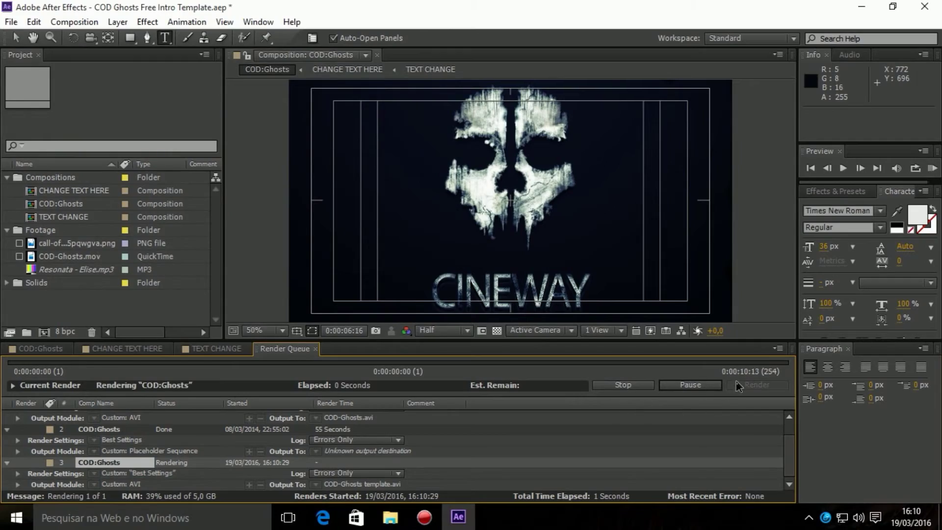